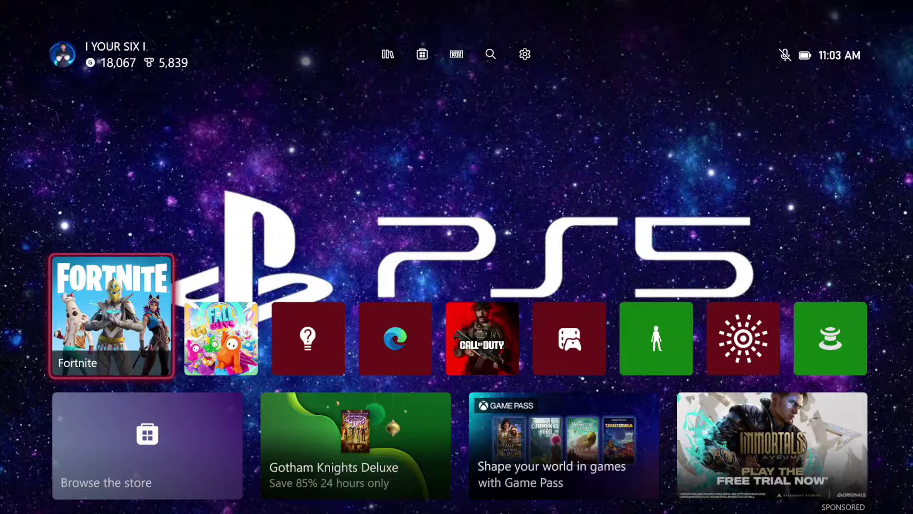
- Navigate to Settings > Account > Subscriptions, listing the two canceled Game Pass plans
key(Right)
key(Up)
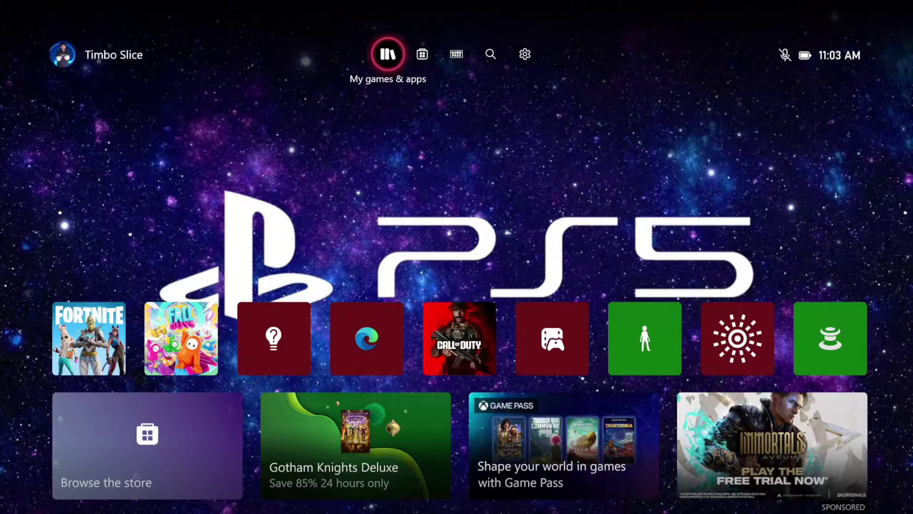
key(Right)
key(Right)
key(Right)
key(Right)
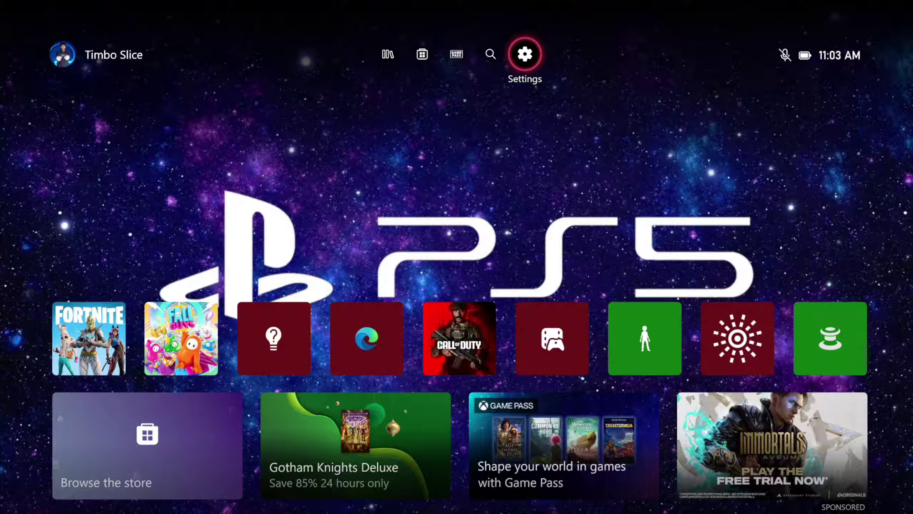
key(Return)
key(Down)
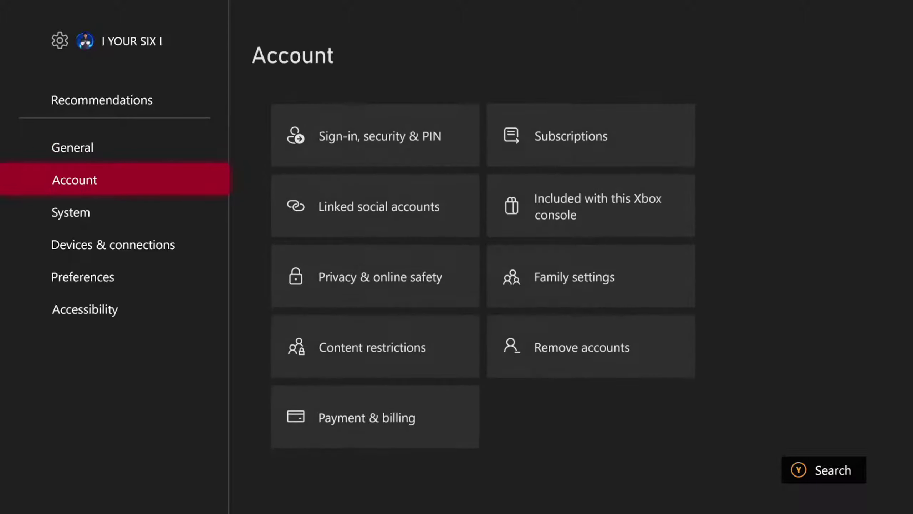
key(Right)
key(Right)
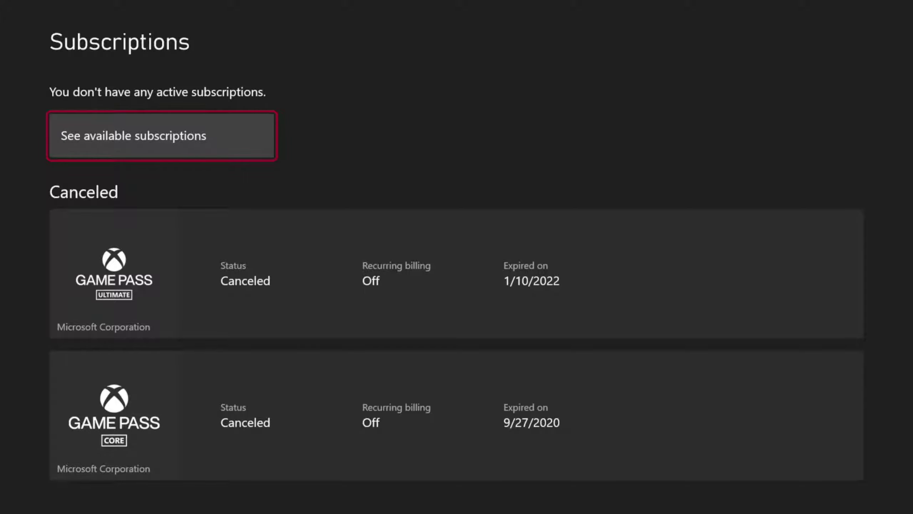
- Open the detail page of the canceled Xbox Game Pass Ultimate subscription
key(Down)
key(Up)
key(Down)
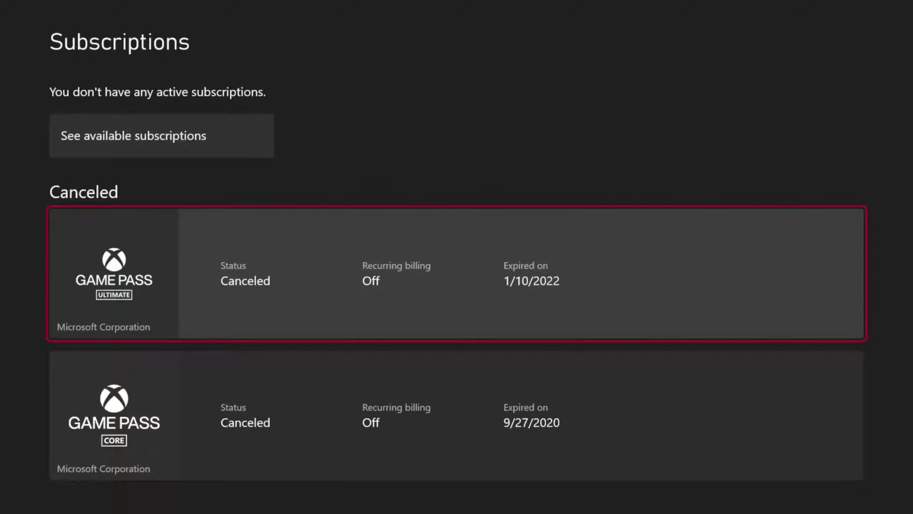
key(Return)
- Browse the Ultimate options (billing history, feedback), then back out to Subscriptions
key(Down)
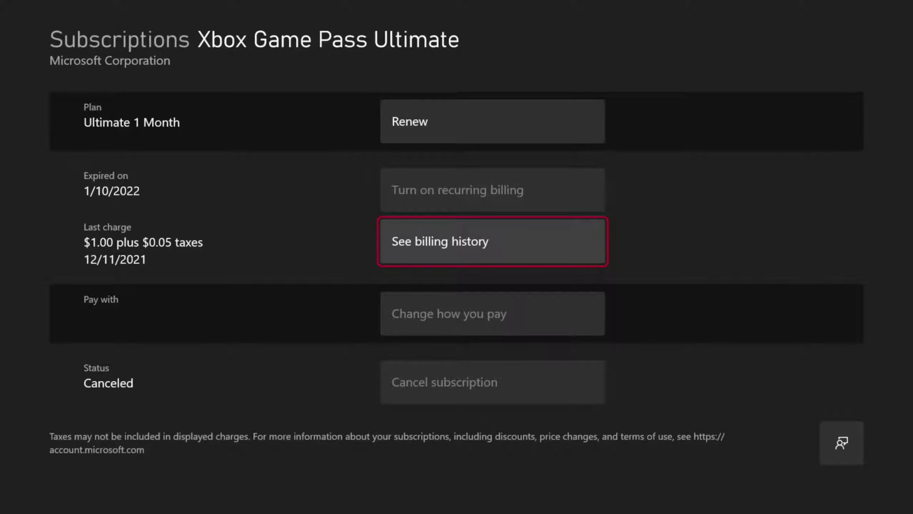
key(Down)
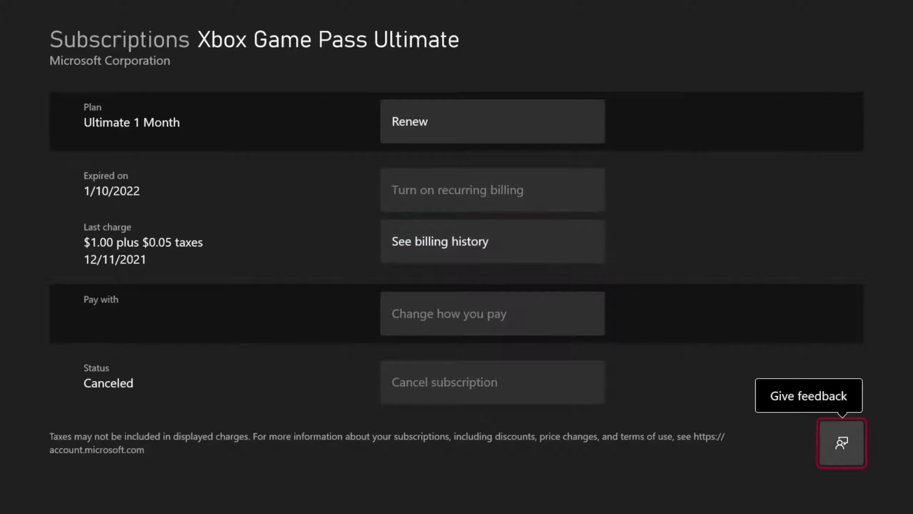
key(Up)
key(Up)
key(Down)
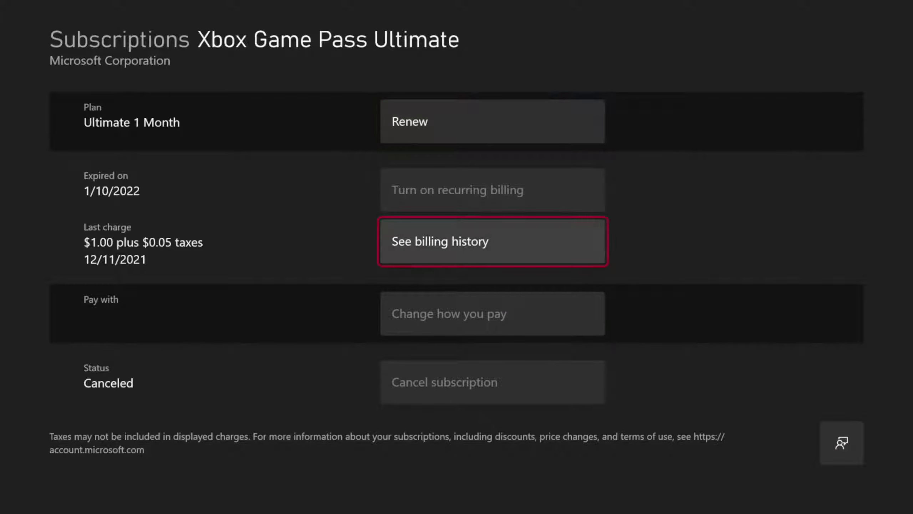
key(Escape)
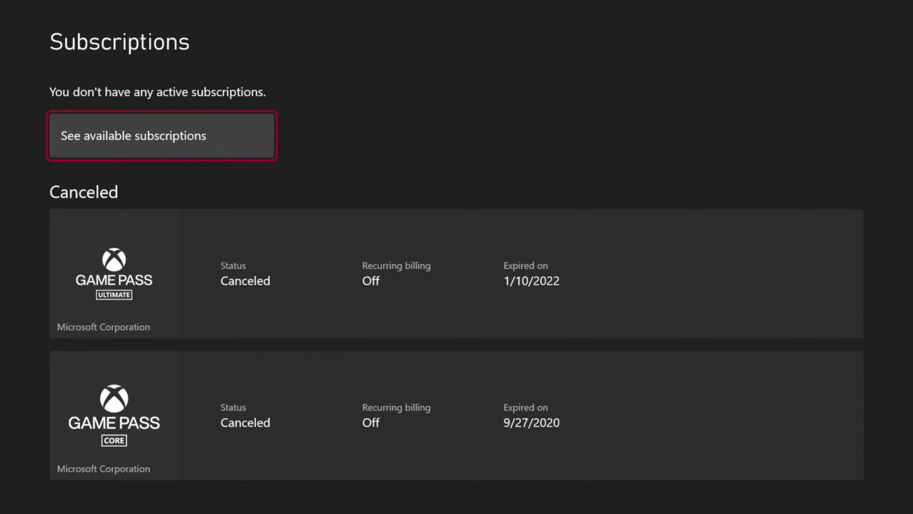
- Reopen the Game Pass Ultimate details, browse its options, and return to Subscriptions
key(Down)
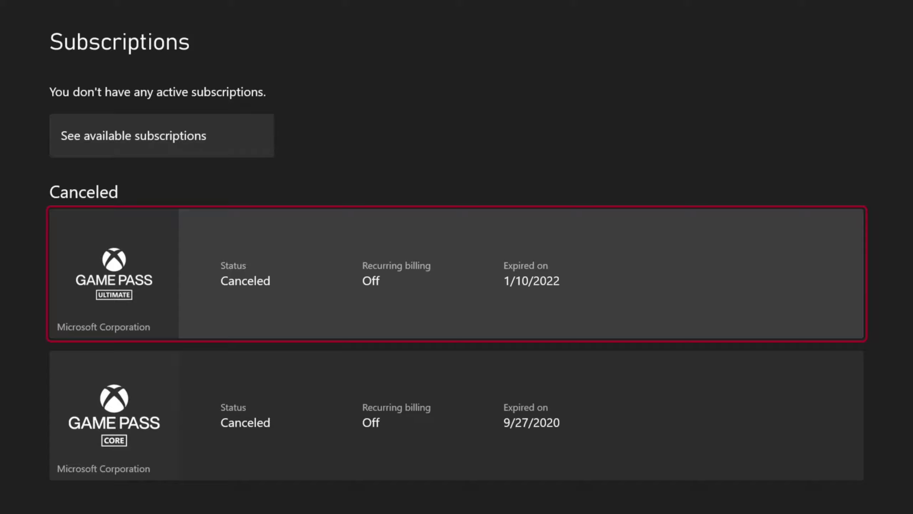
key(Return)
key(Down)
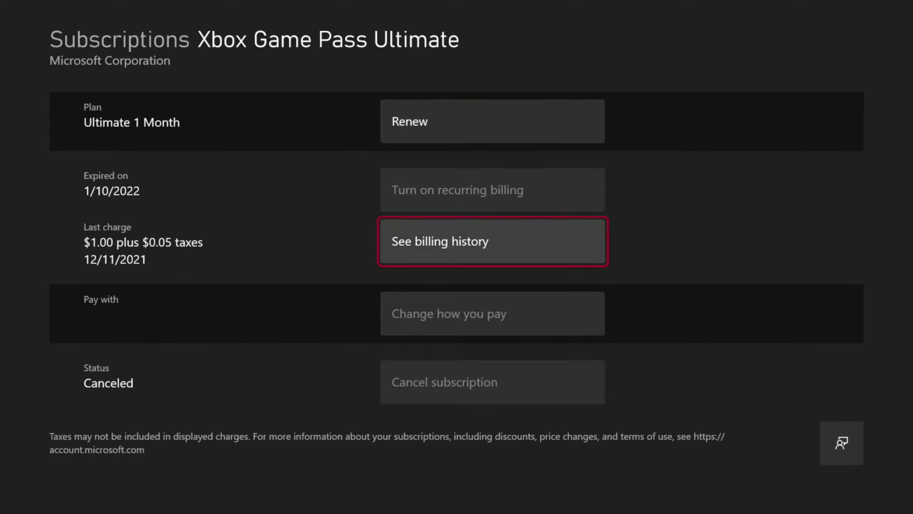
key(Up)
key(Down)
key(Down)
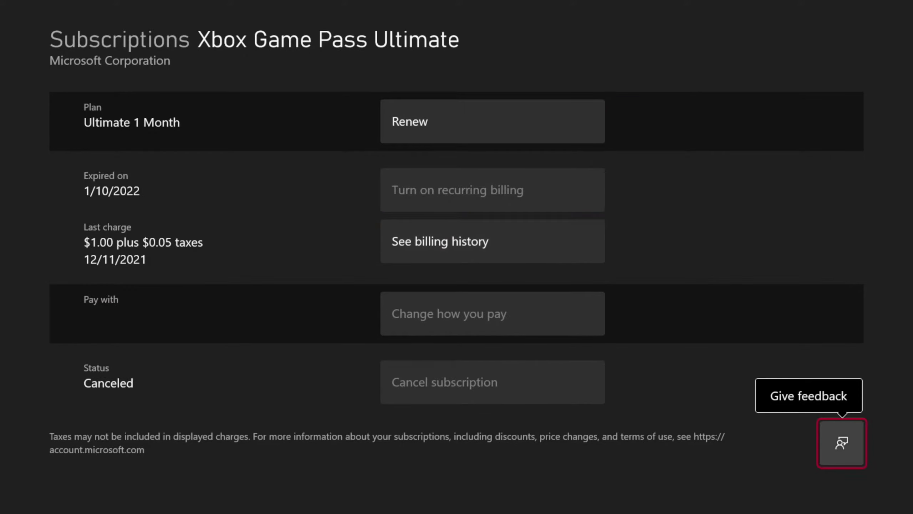
key(Up)
key(Up)
key(Escape)
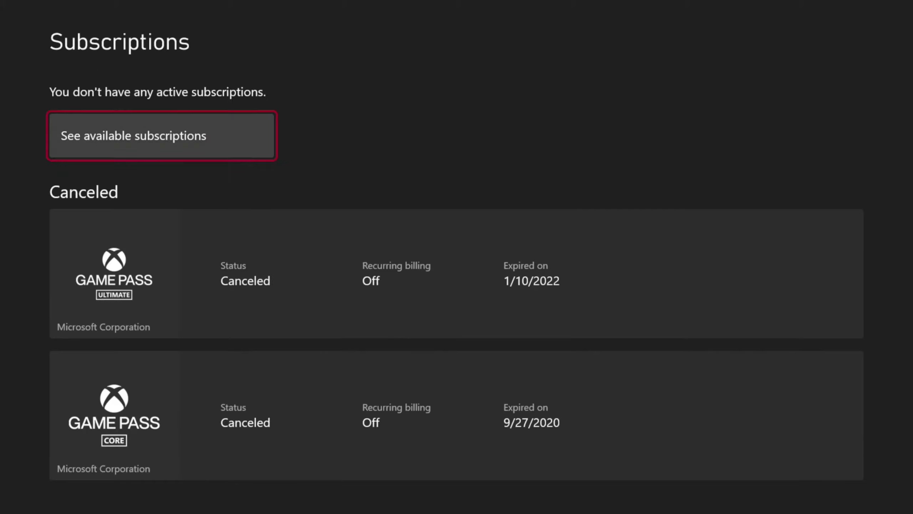
- Open the Game Pass Core details (12-month plan, 9/27/2020 expiry) and browse its options
key(Down)
key(Down)
key(Return)
key(Down)
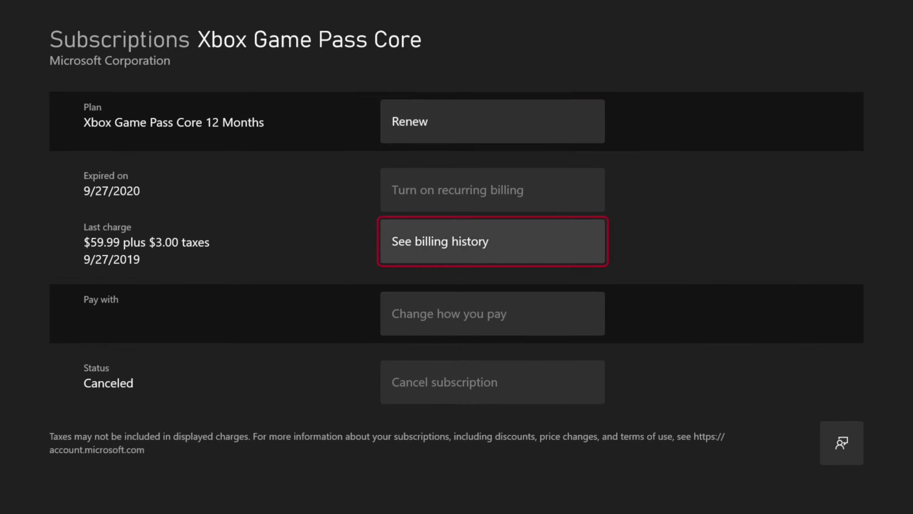
key(Up)
key(Down)
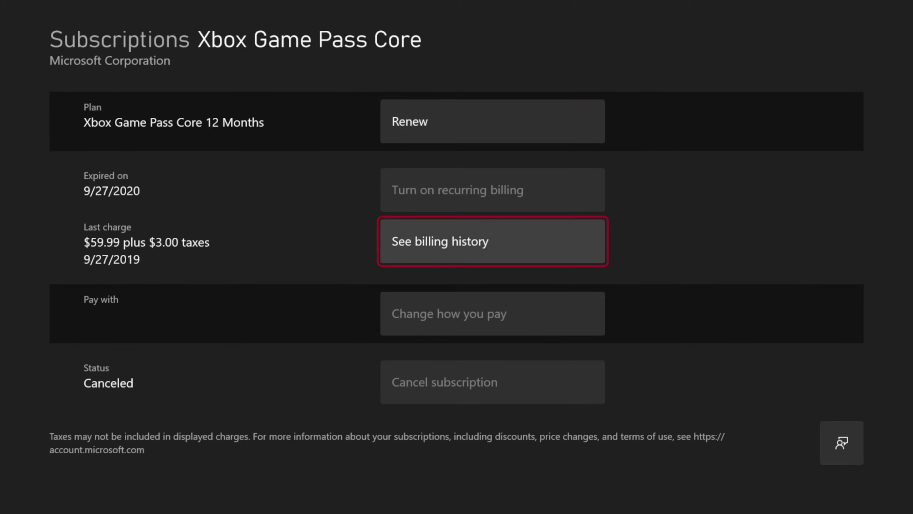